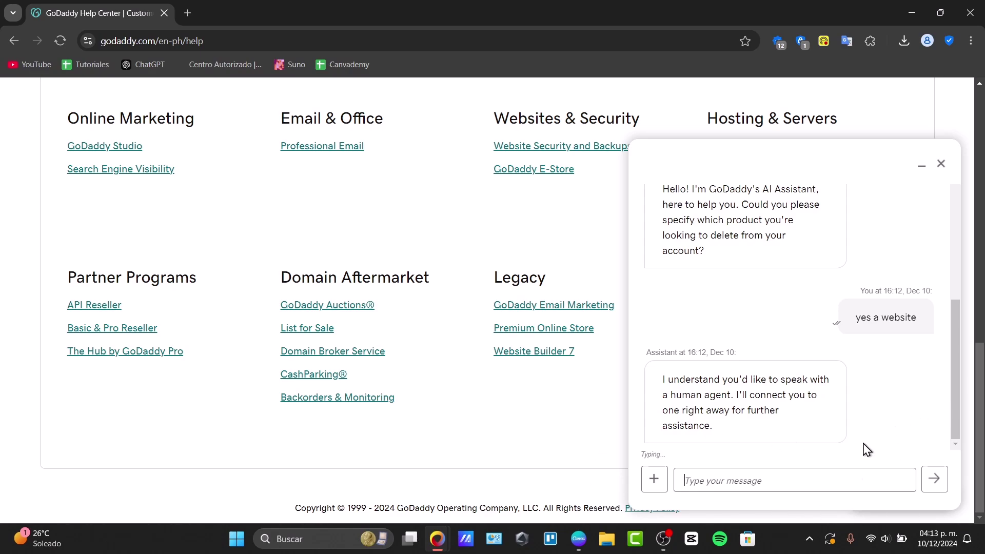
After the handoff to a human agent, start a chat reply reading 'i need to'
drag(690, 393, 748, 393)
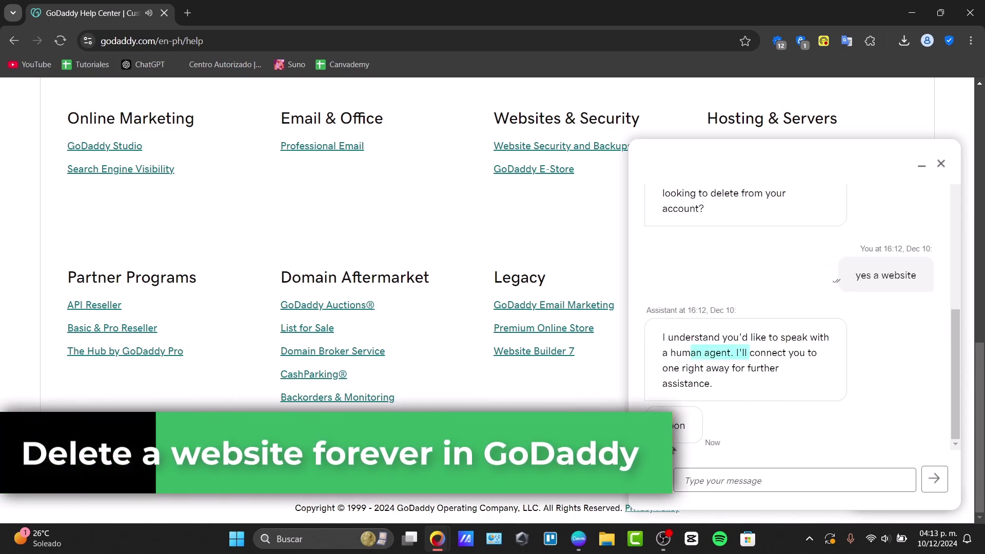
click(729, 482)
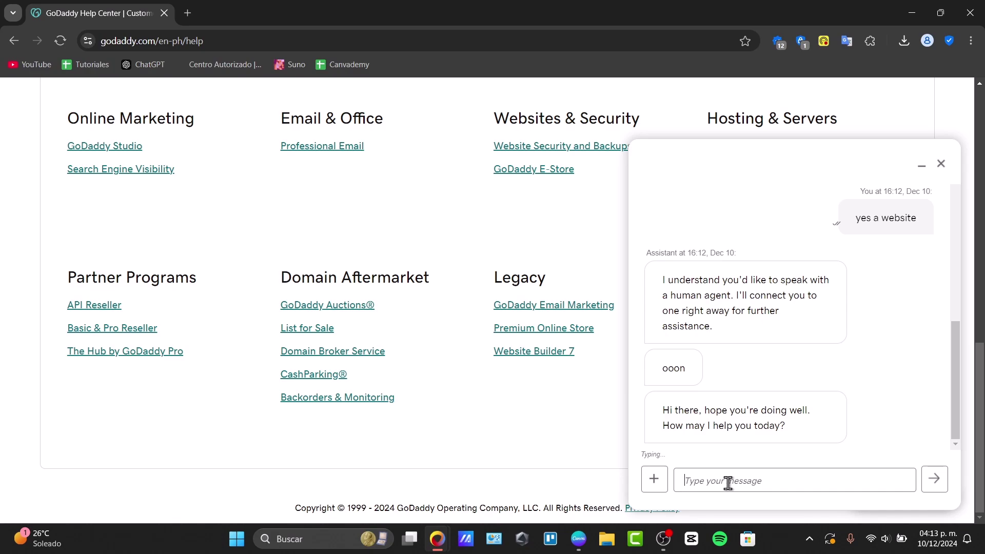
text(i need to)
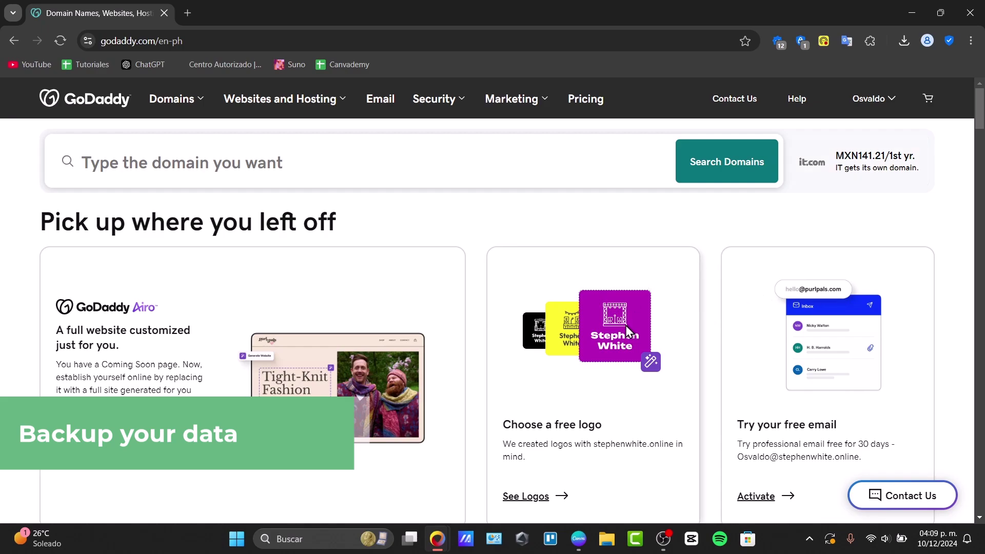
Go to My Products from the account name dropdown
click(872, 105)
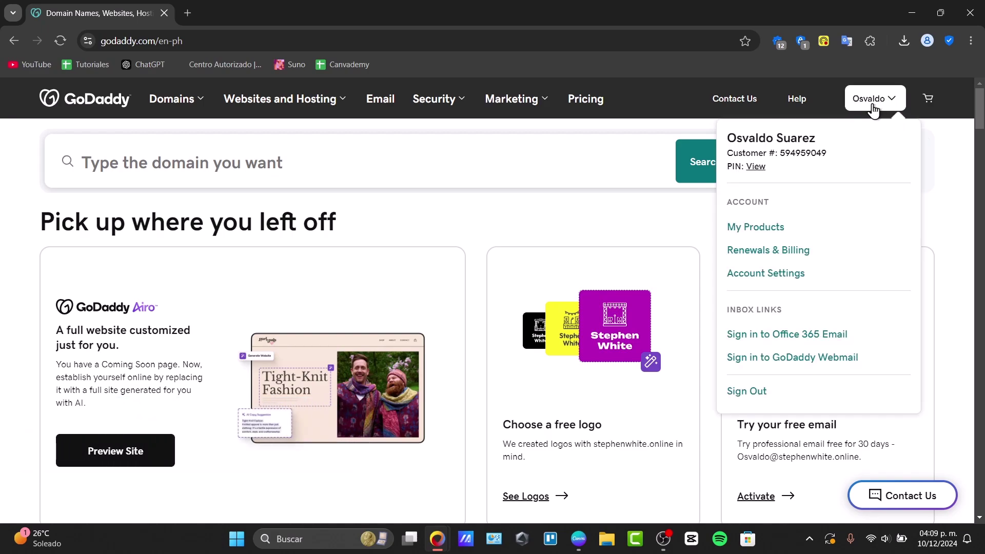
click(769, 230)
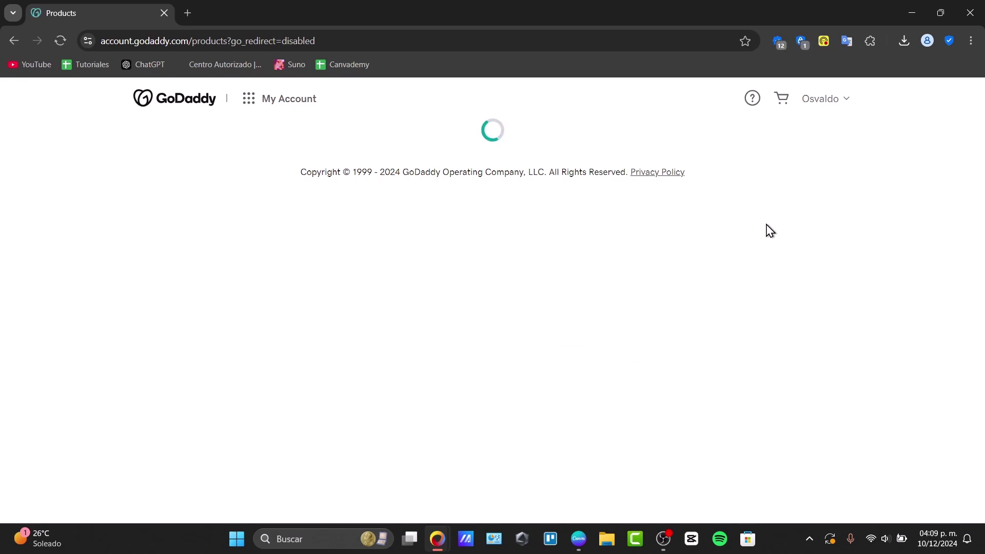
Expand Websites + Marketing and manage the free techexpress.ltd website
scroll(598, 287, down, 3)
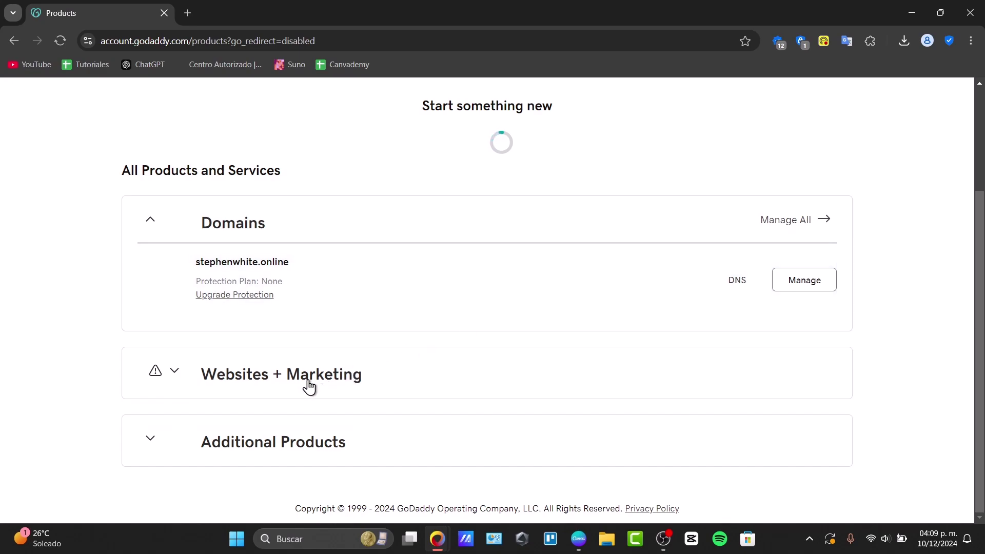
scroll(312, 393, down, 4)
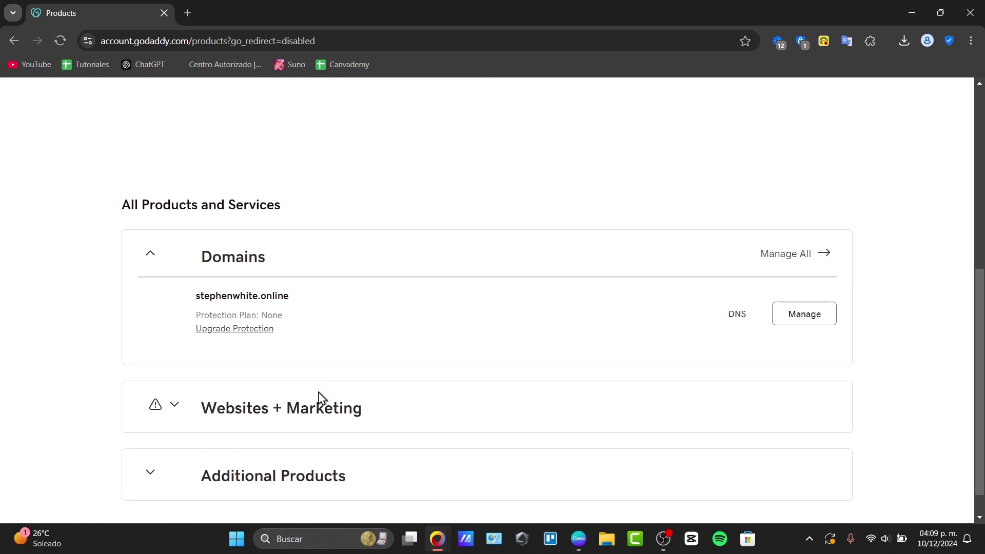
click(176, 408)
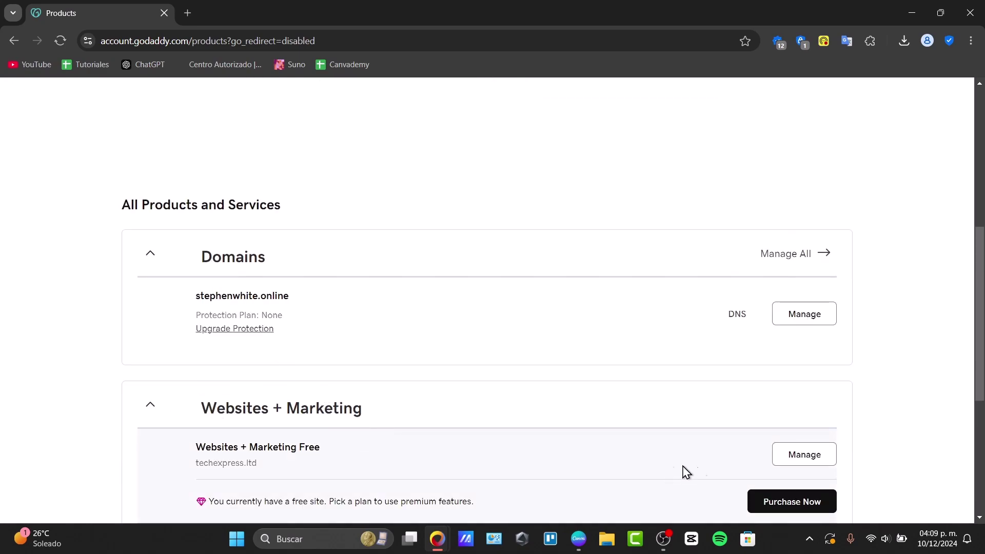
click(828, 457)
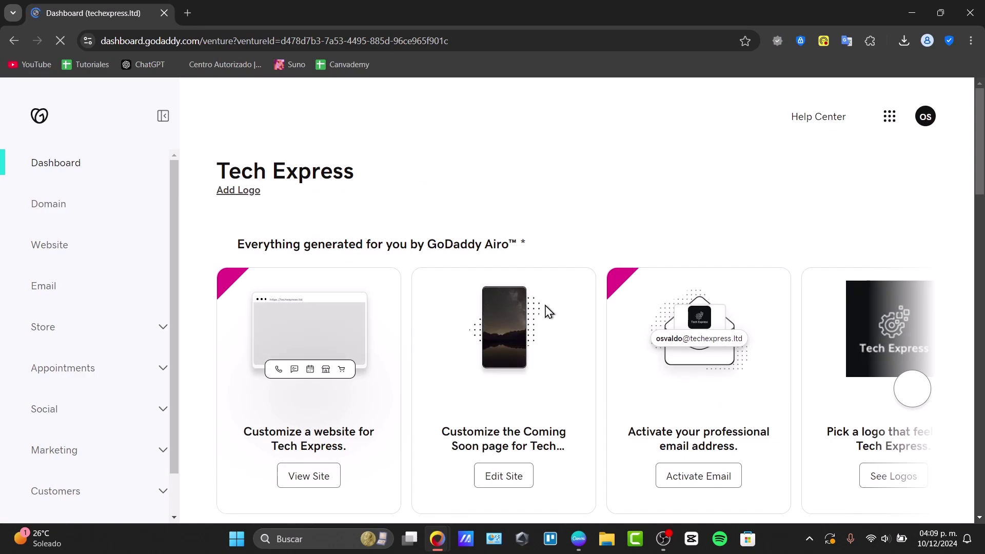
Scroll down through the Tech Express dashboard
scroll(548, 311, down, 15)
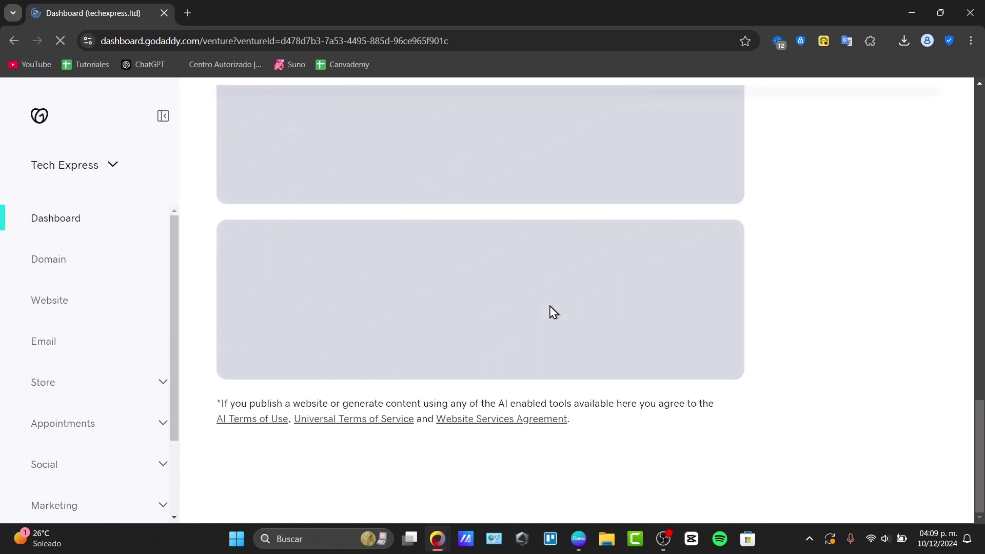
scroll(552, 312, down, 4)
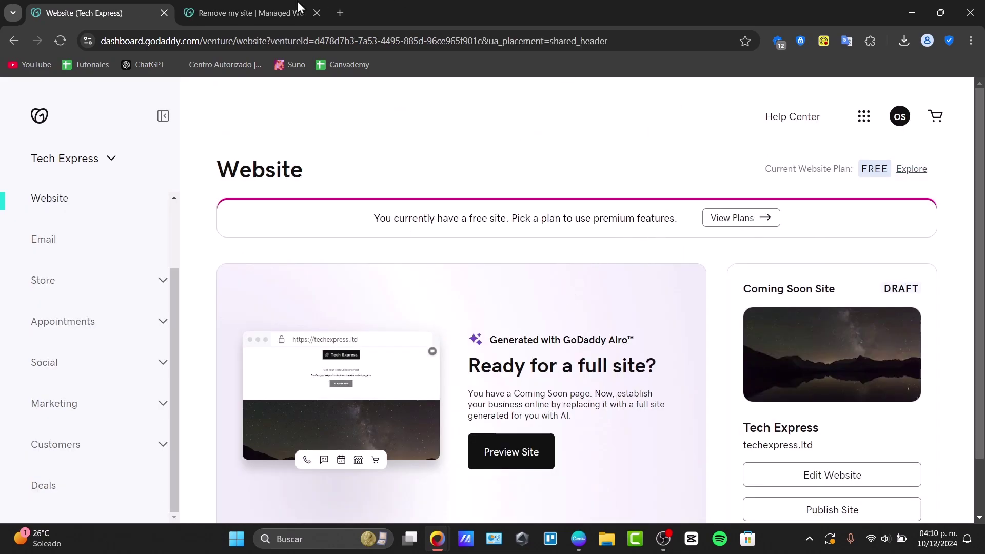
View the 'Remove my site' help article in its browser tab
click(184, 9)
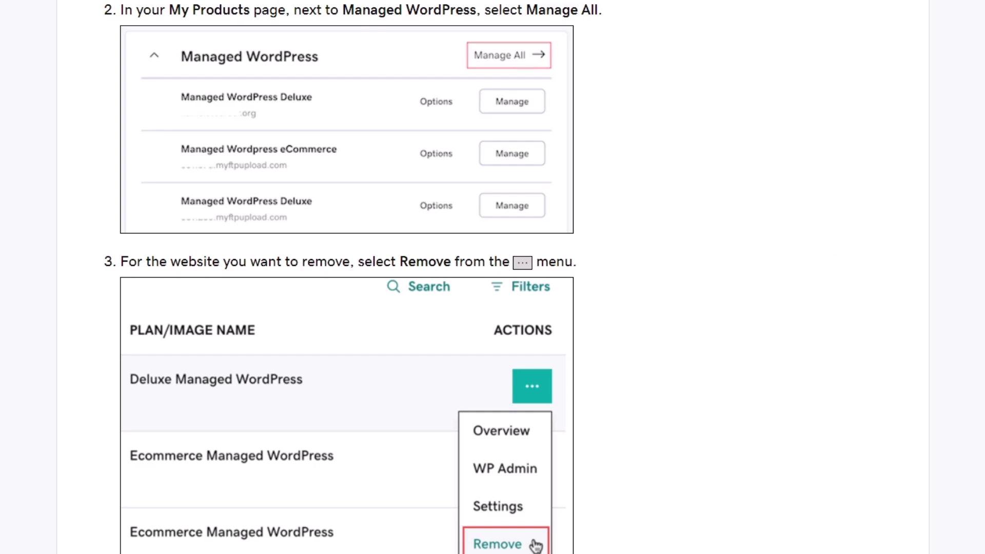
scroll(492, 276, down, 2)
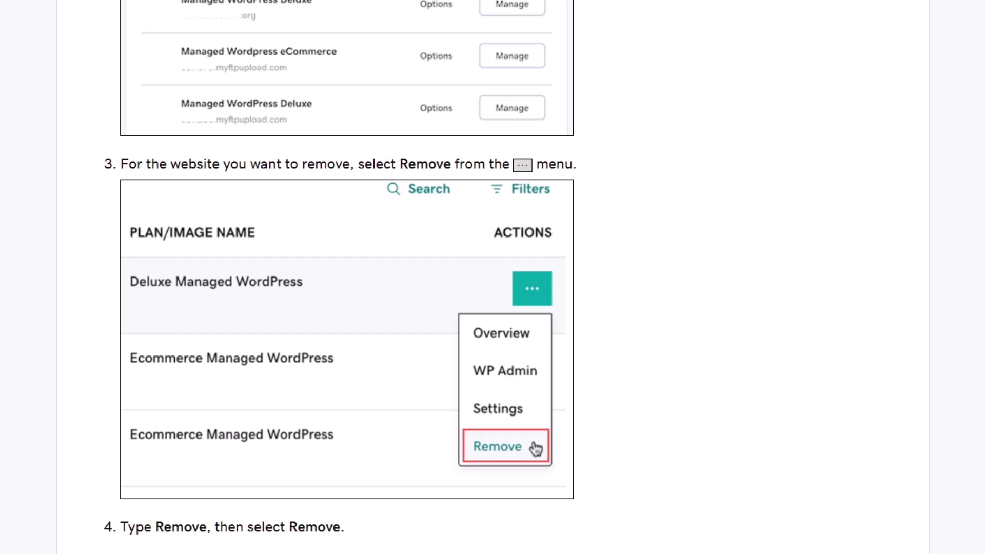
scroll(492, 277, down, 2)
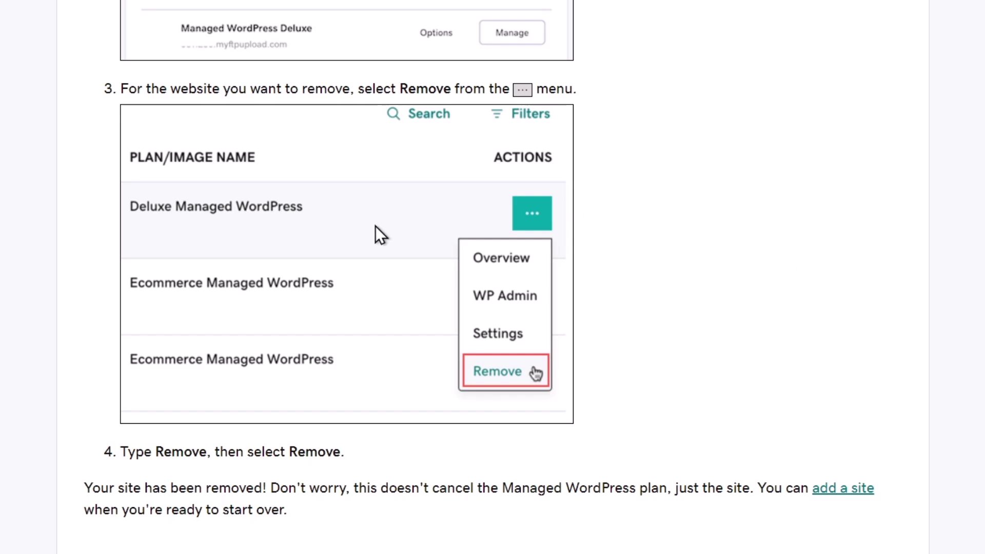
scroll(379, 236, down, 3)
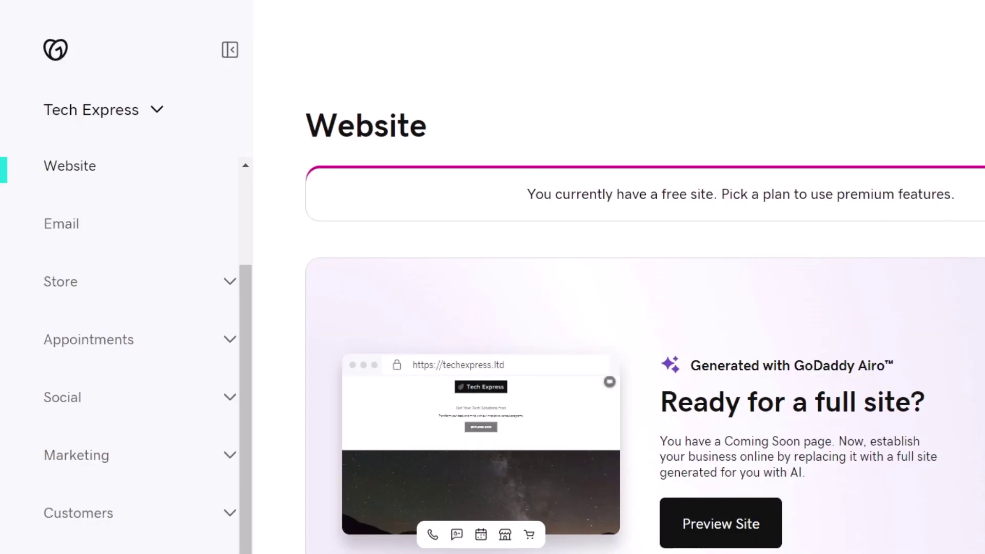
Scroll the sidebar back up and return to the Tech Express Dashboard
scroll(921, 434, down, 2)
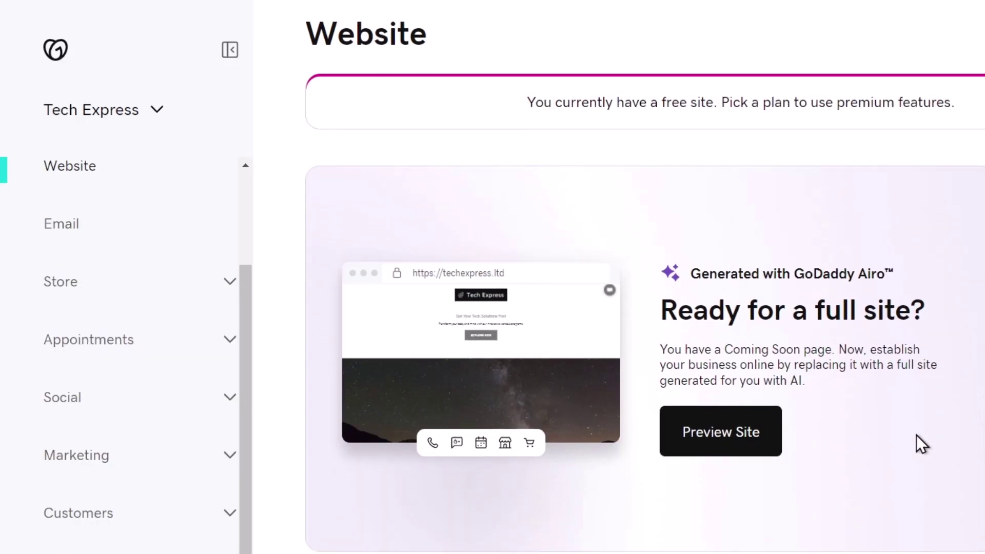
scroll(921, 441, up, 2)
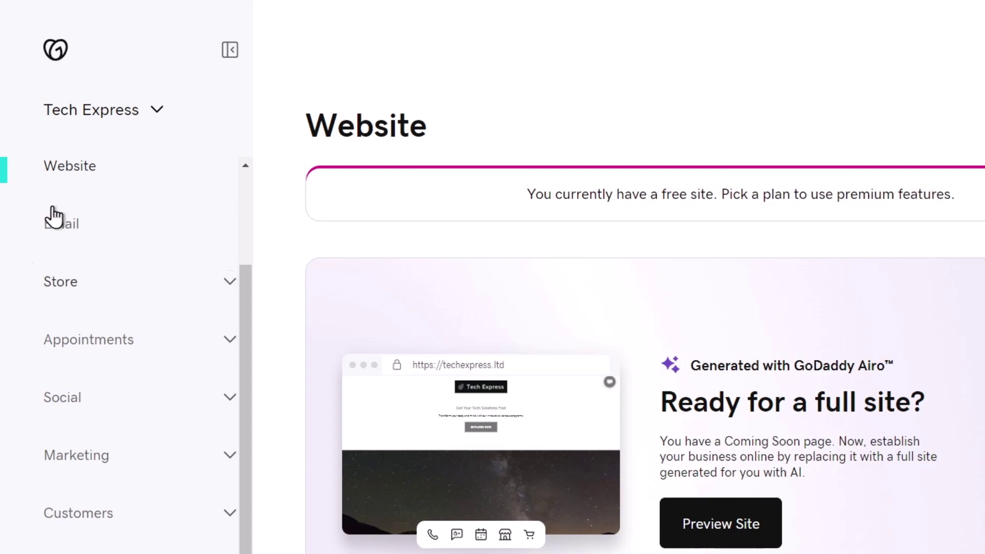
scroll(154, 314, up, 3)
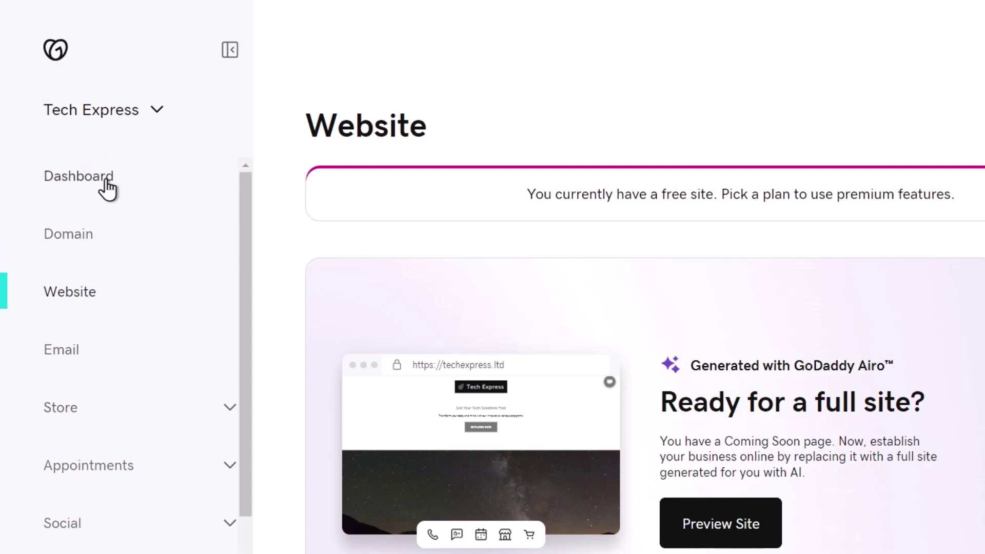
click(102, 186)
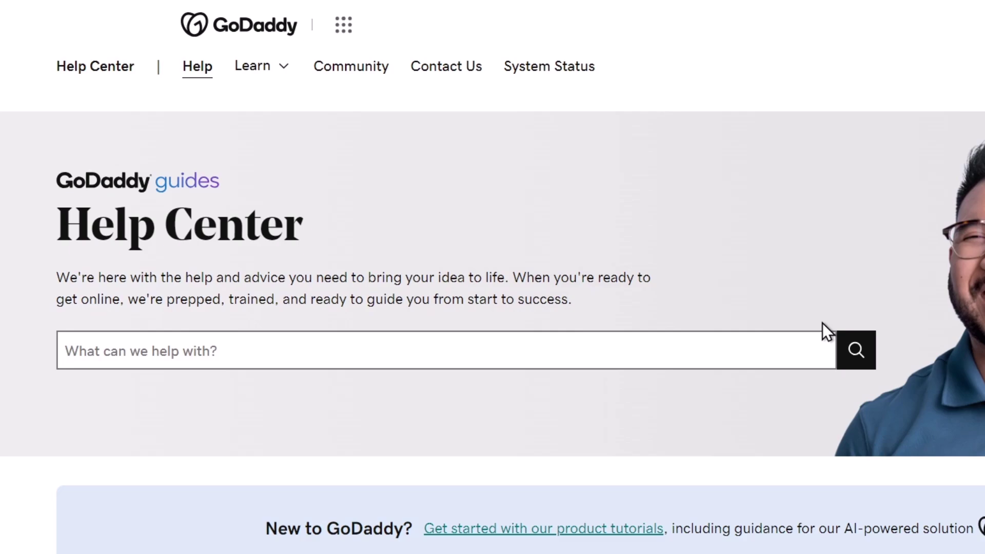
scroll(493, 277, down, 5)
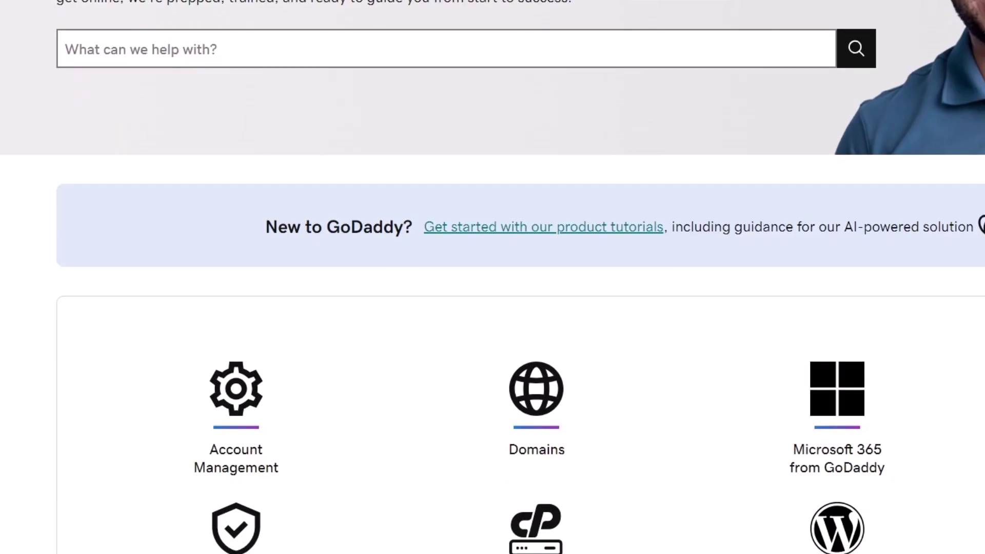
scroll(492, 277, up, 5)
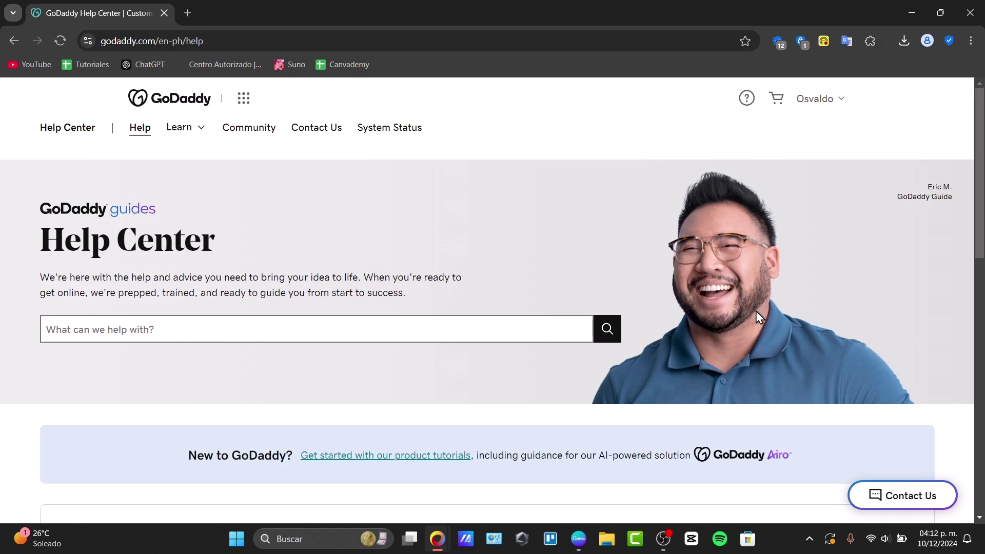
scroll(778, 347, down, 10)
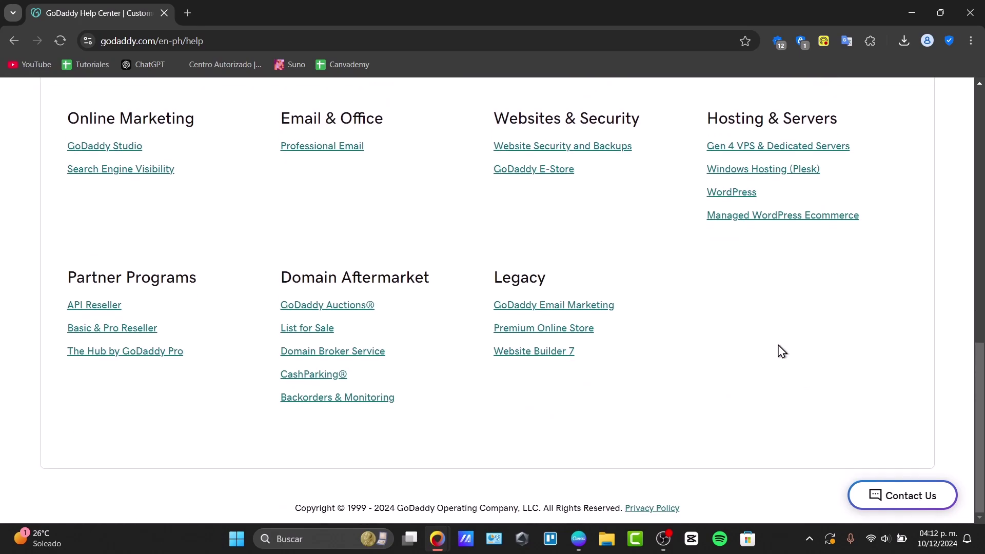
Open the Contact Us chat and send 'delete a product' to the virtual assistant
click(871, 497)
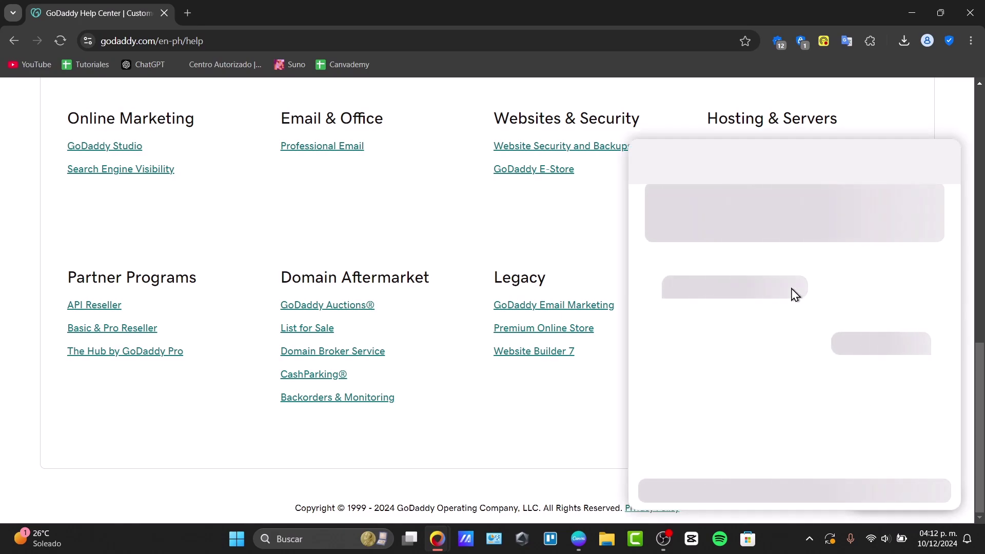
click(769, 479)
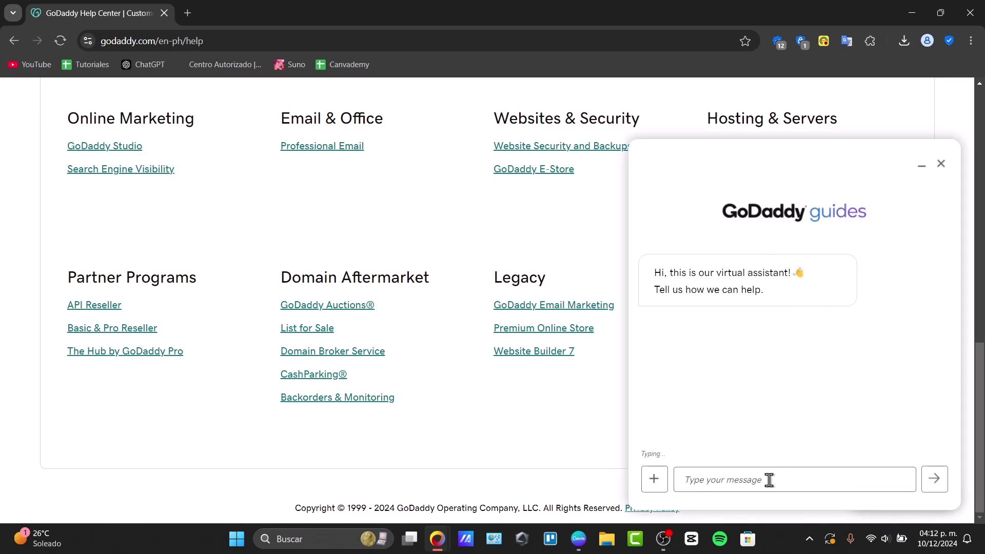
text(delete a product)
key(Return)
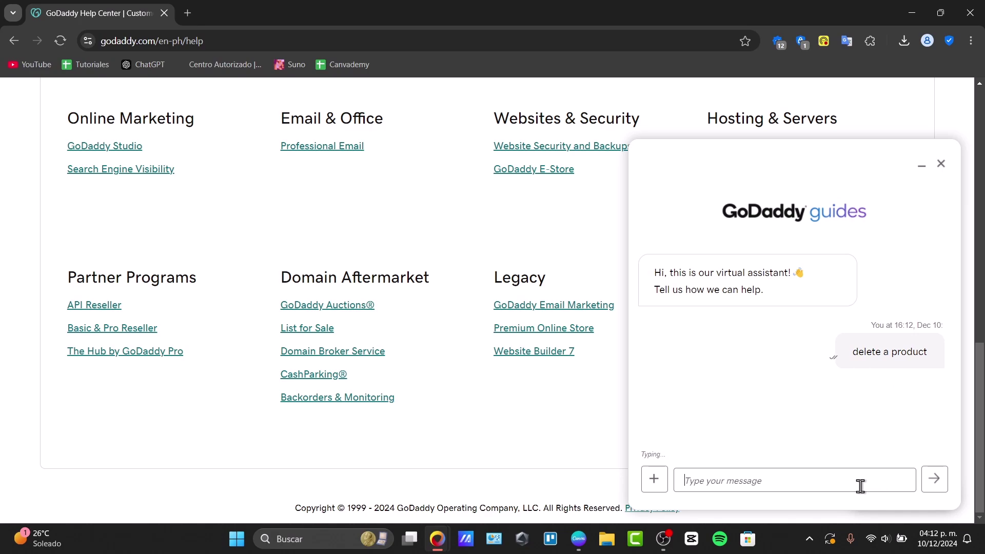
Send 'chat with an agent', fixing the mistyped last word first
text(chat with suppor)
key(ctrl+BackSpace)
text(an agent)
key(Return)
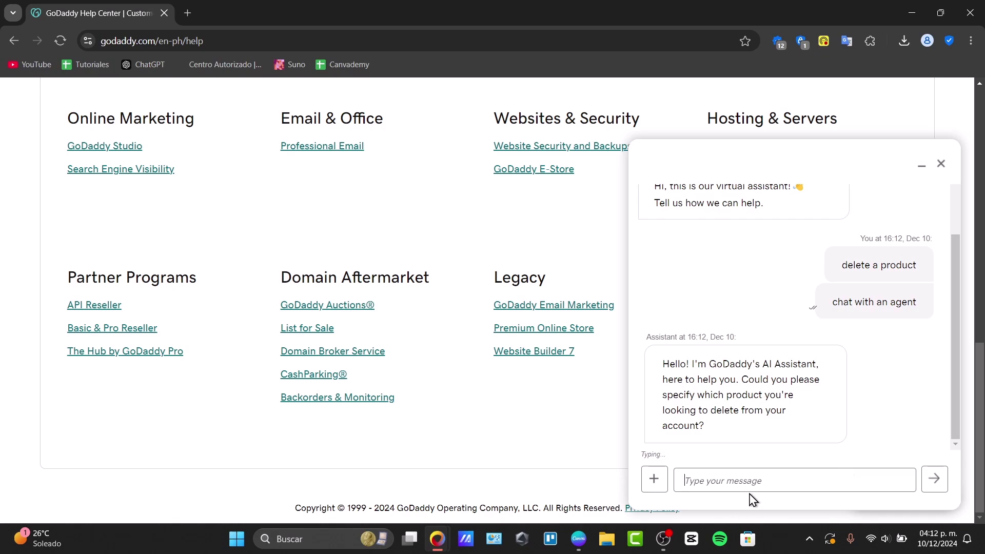
Answer 'yes a website' to the product question, then prepare to message the human agent
drag(762, 395, 777, 469)
click(770, 476)
text(yes a website)
key(Return)
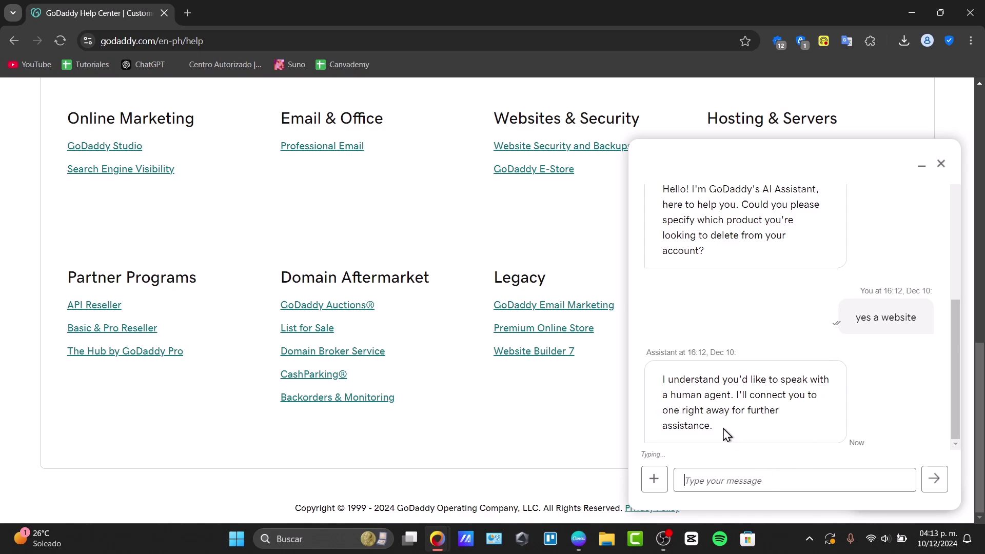
drag(690, 394, 749, 394)
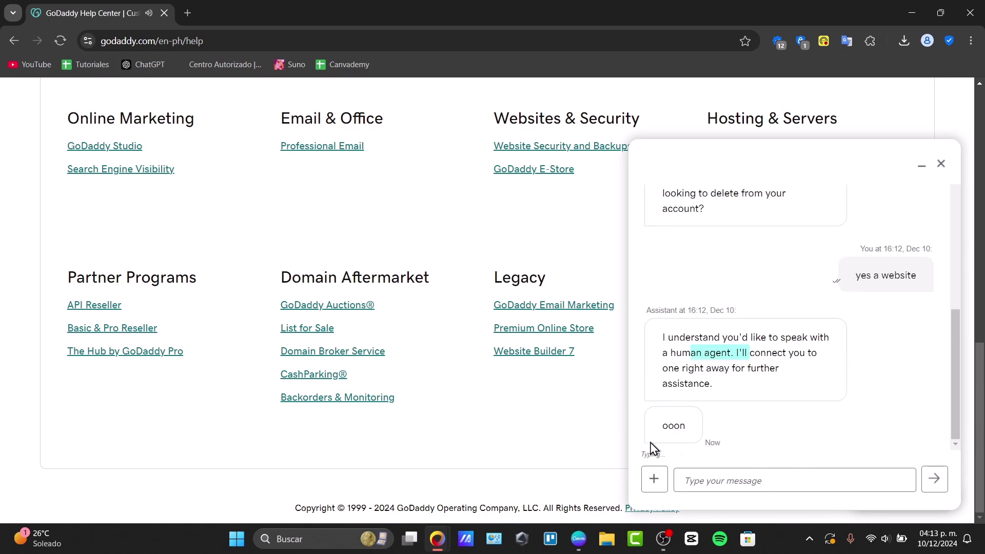
click(728, 483)
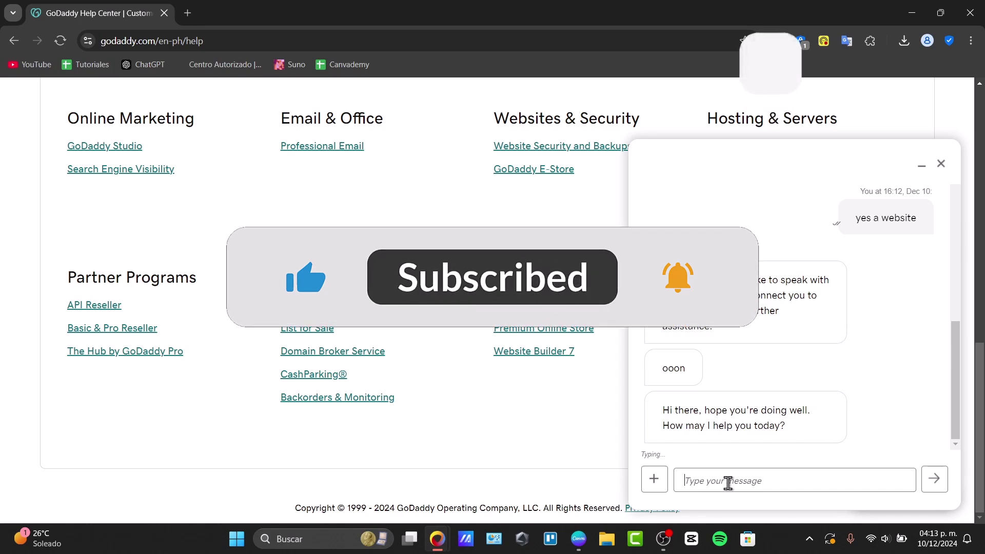
Type an unsent 'i need to website' draft in the chat message box
text(i need )
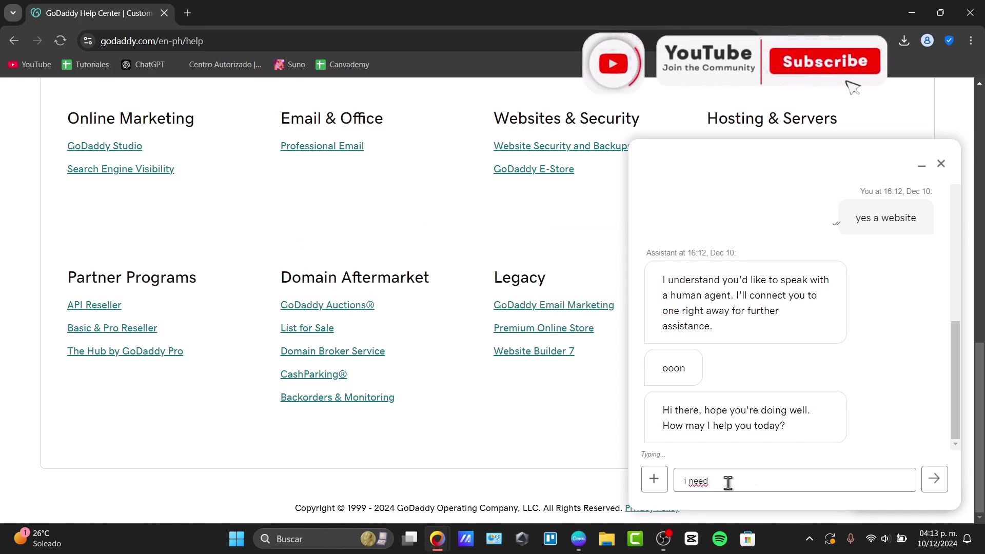
text(to web)
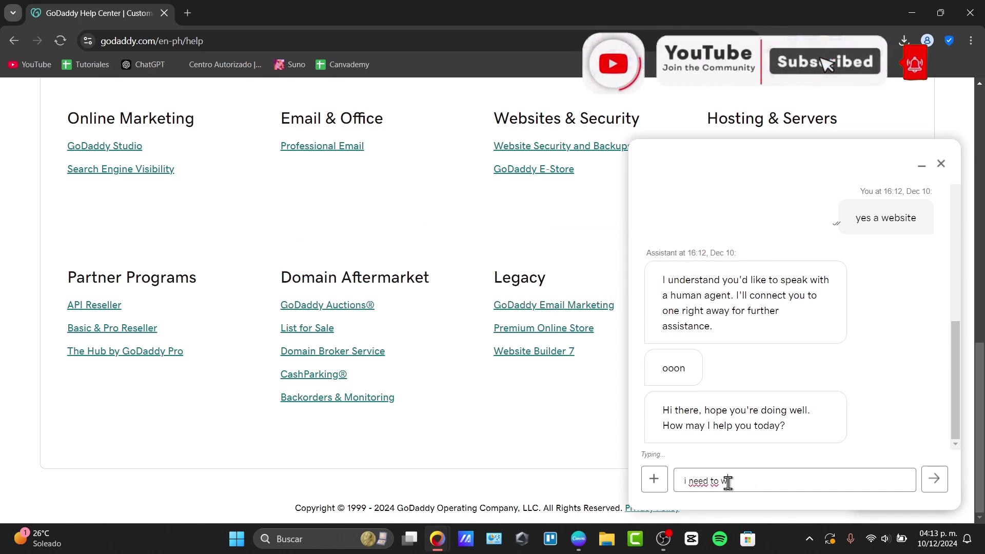
text(site do)
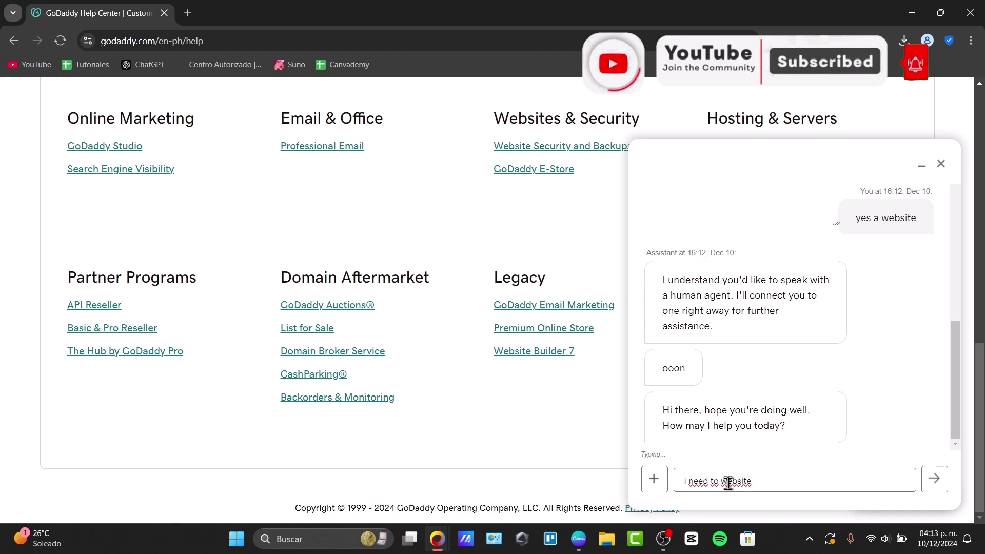